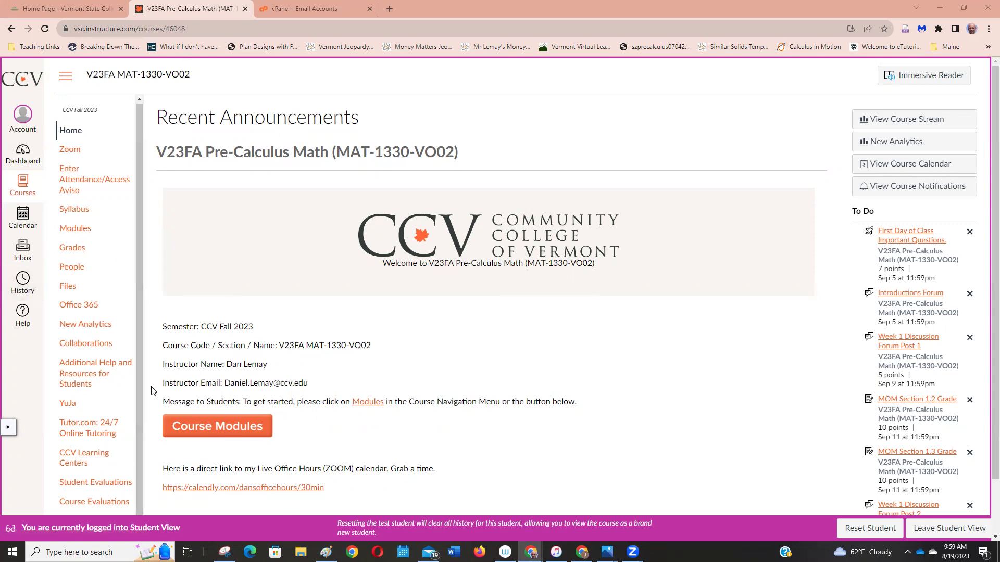
{"action": "left_click", "coordinate": [79, 232]}
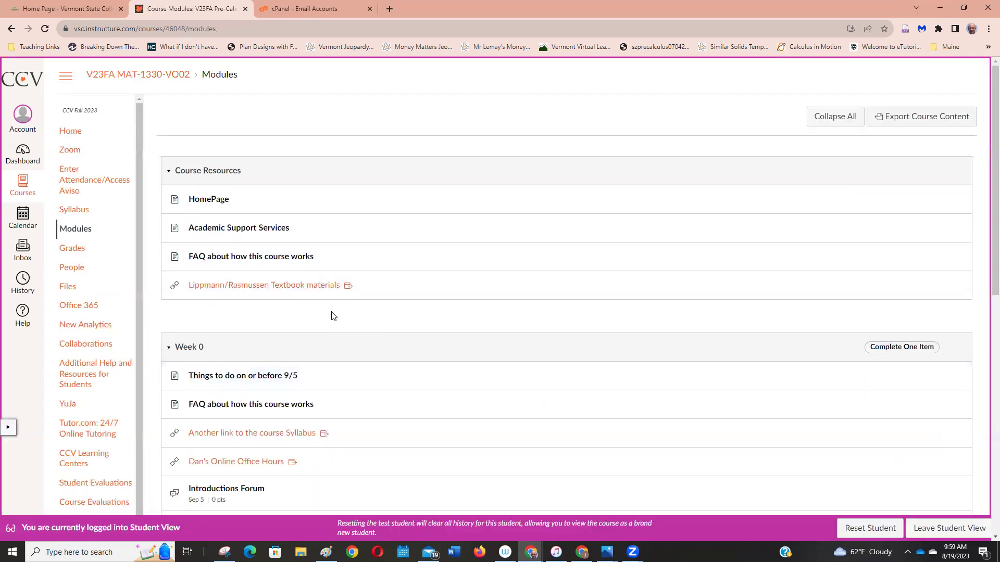
{"action": "left_click", "coordinate": [247, 412]}
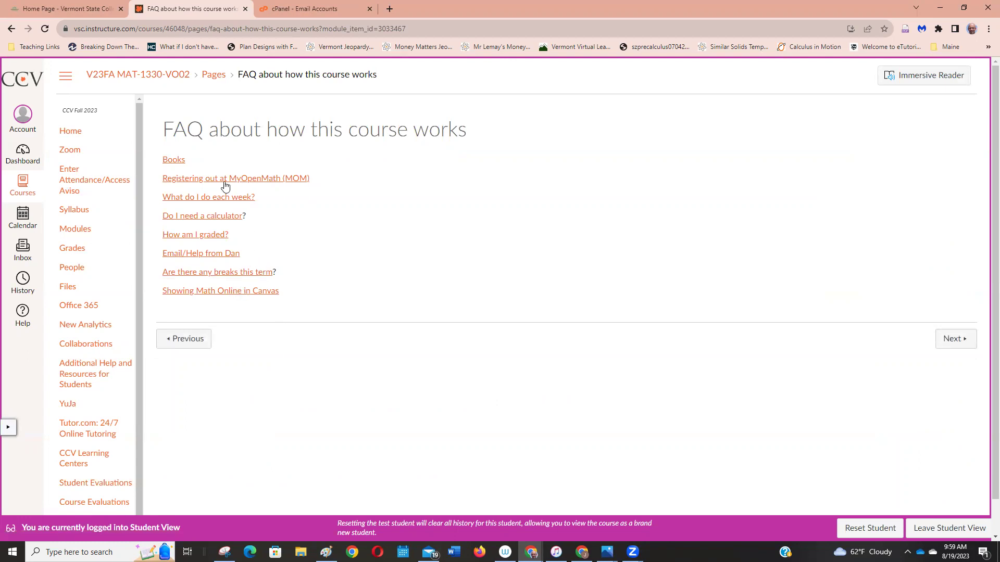
{"action": "left_click", "coordinate": [226, 185]}
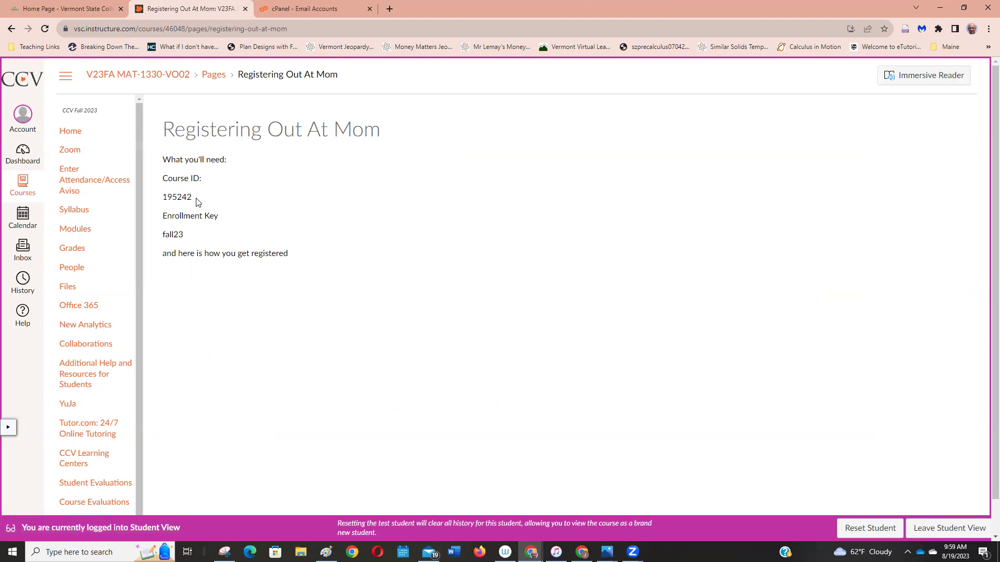
{"action": "left_click_drag", "start_coordinate": [192, 197], "coordinate": [163, 196]}
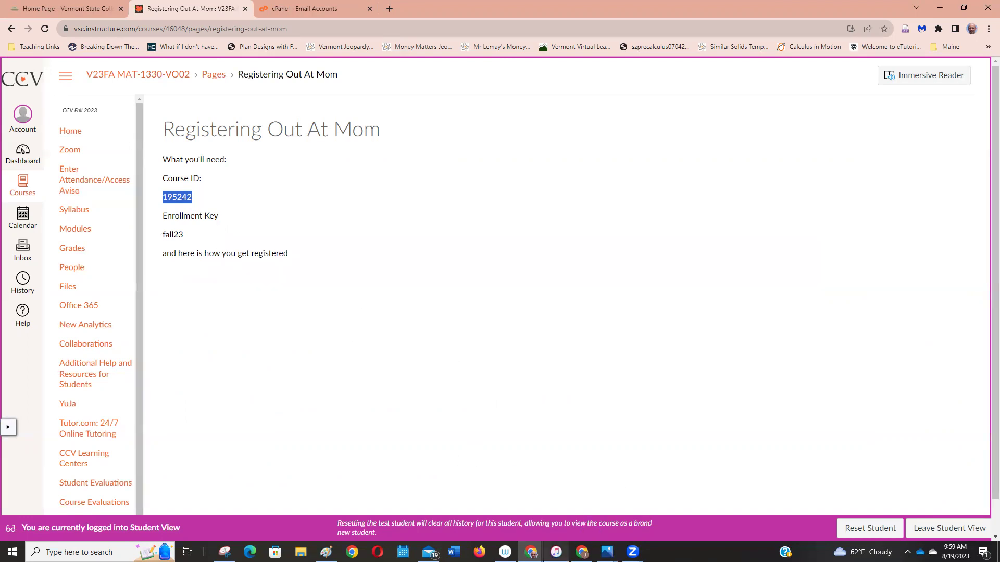
{"action": "mouse_move", "coordinate": [532, 553]}
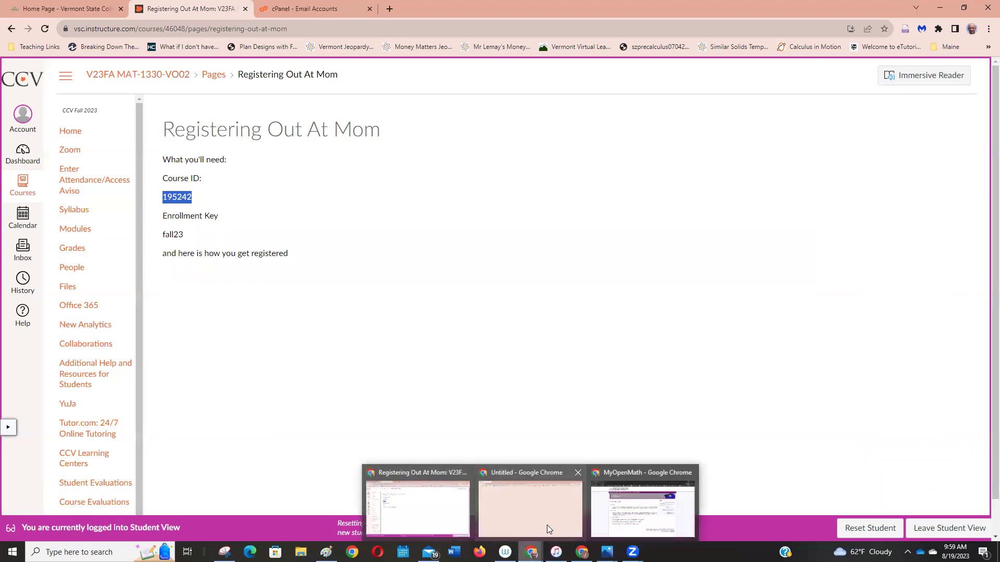
Switch to the MyOpenMath window and start 'Register as a new student' in a new tab.
{"action": "left_click", "coordinate": [643, 504]}
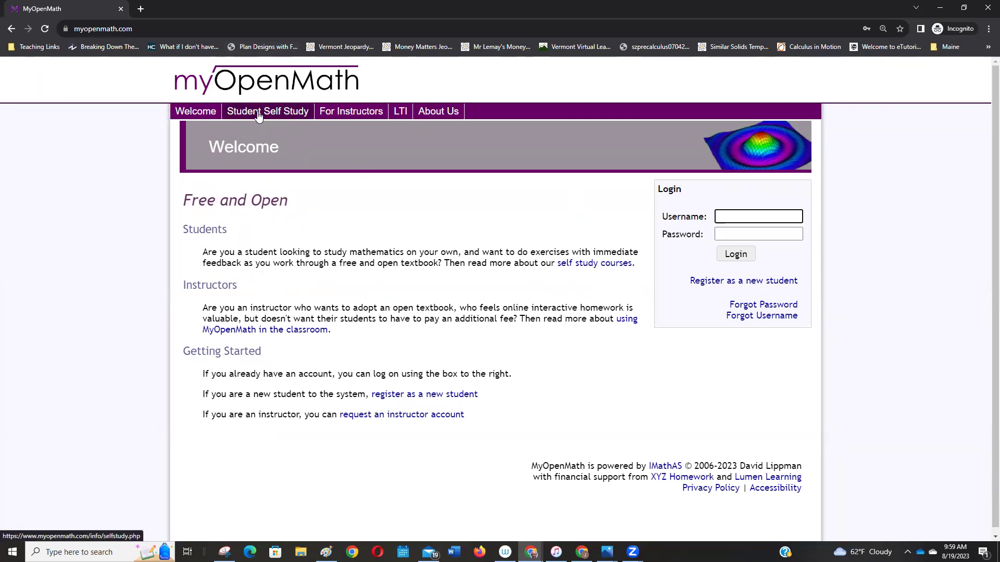
{"action": "middle_click", "coordinate": [304, 76]}
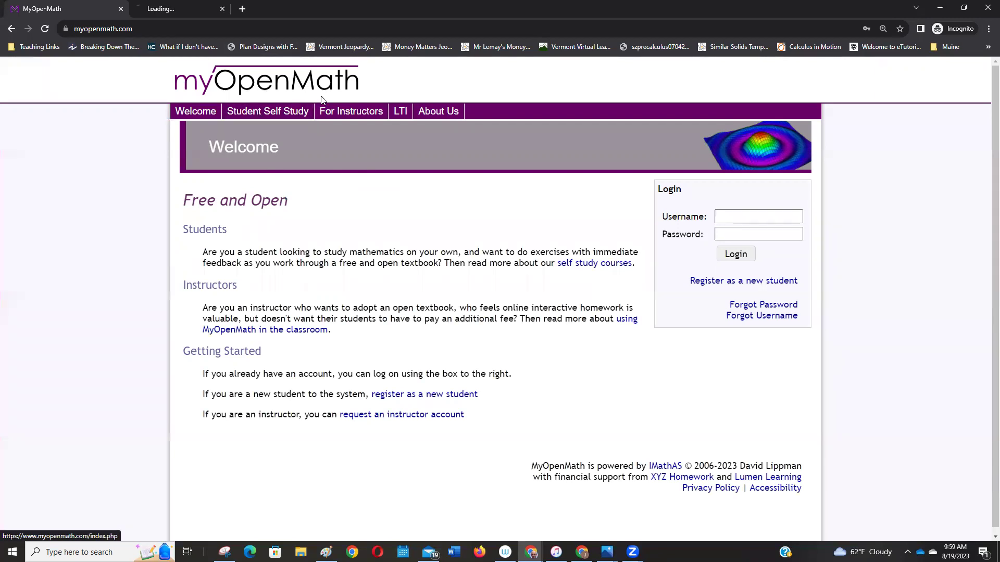
{"action": "left_click", "coordinate": [196, 9]}
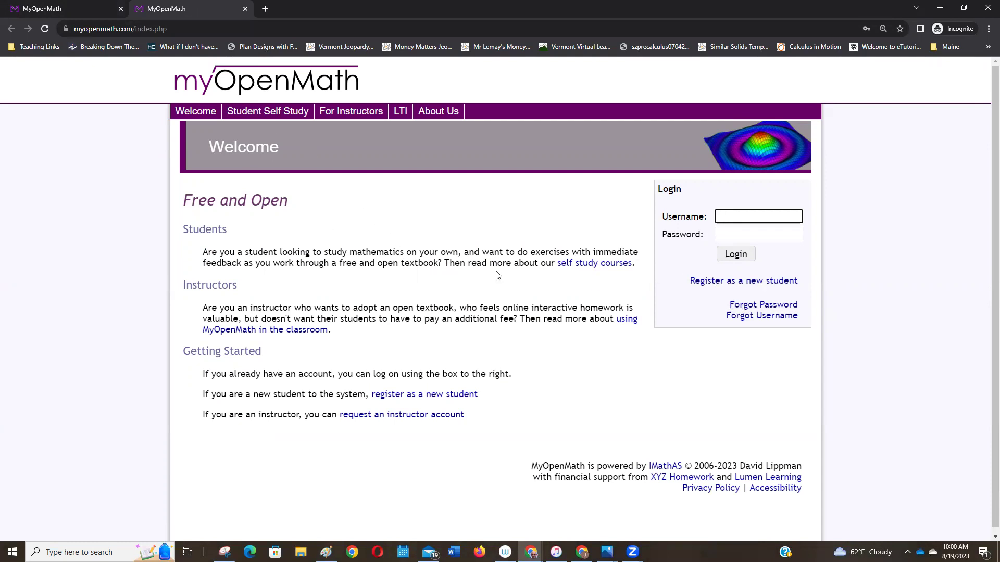
{"action": "left_click", "coordinate": [746, 283]}
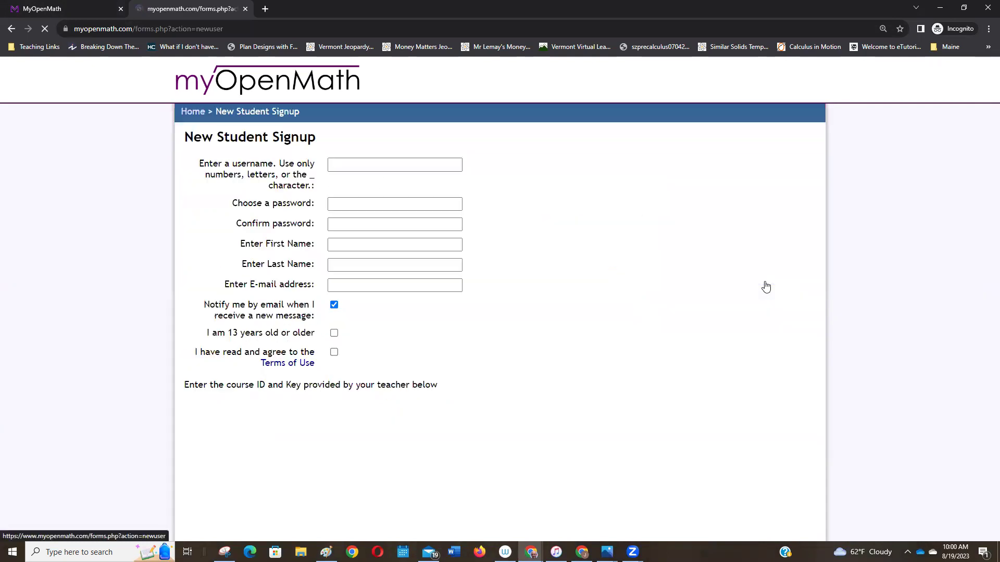
Fill in the username, password, confirmation, first name and last name fields.
{"action": "left_click", "coordinate": [364, 166]}
{"action": "left_click", "coordinate": [365, 166]}
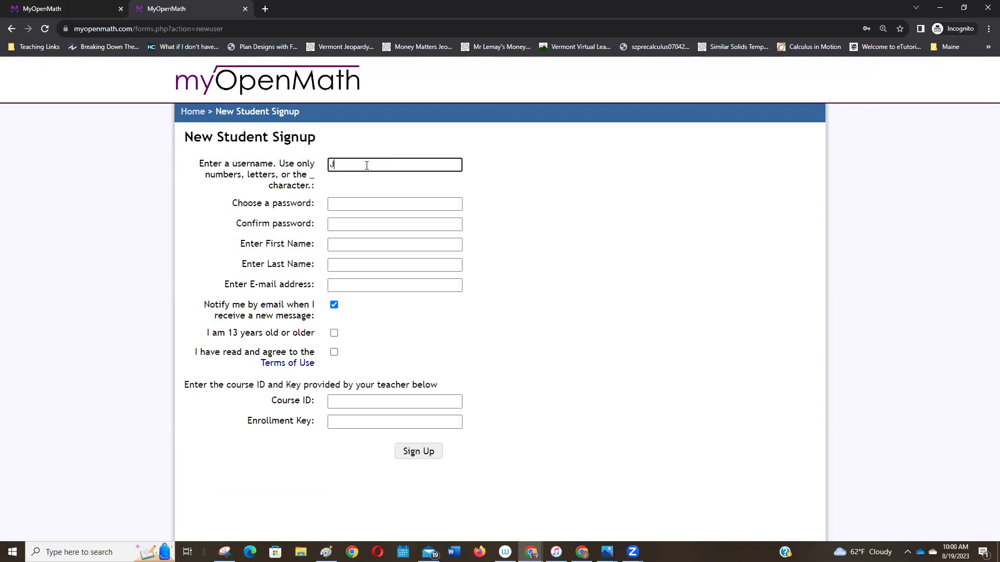
{"action": "left_click", "coordinate": [362, 203]}
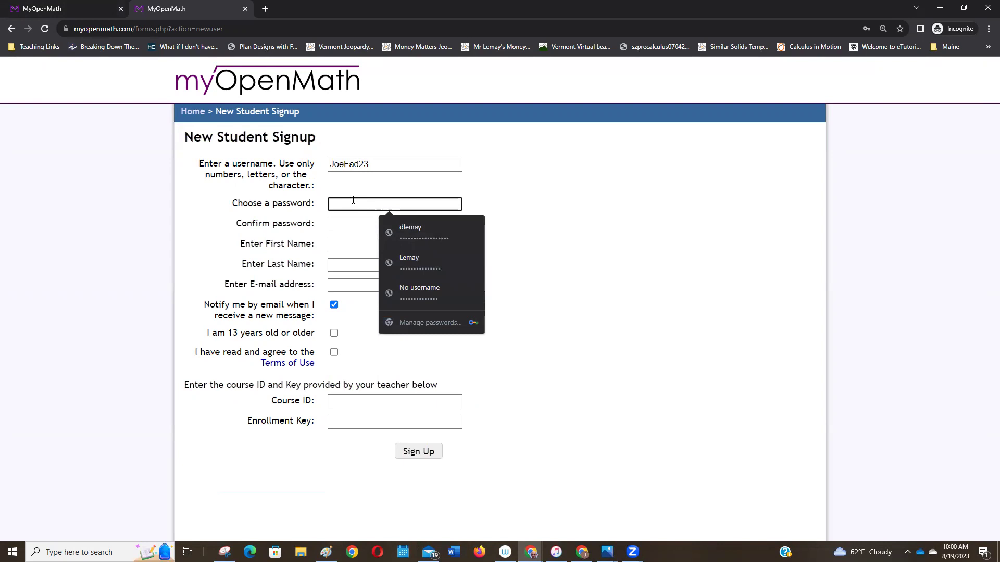
{"action": "type", "text": "••••"}
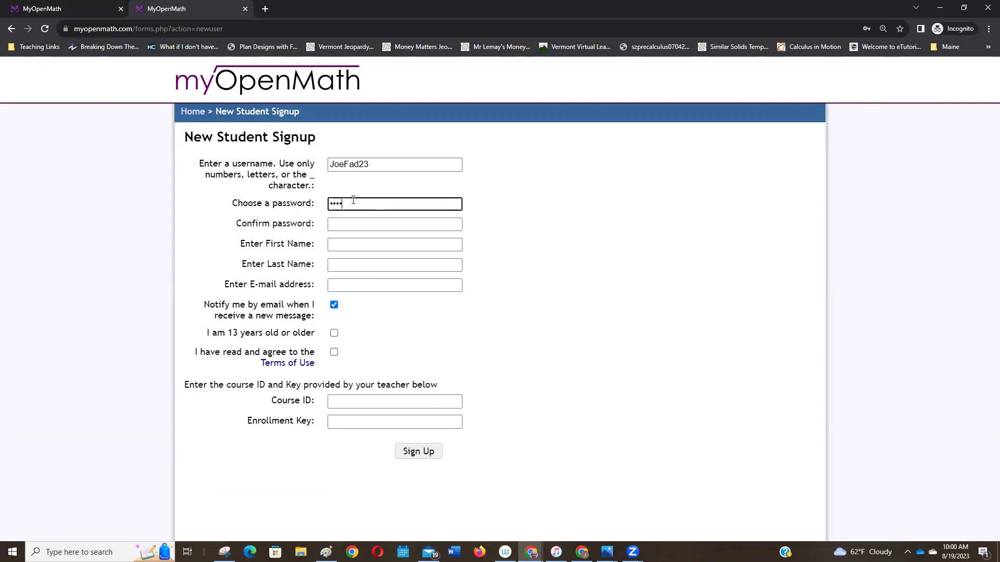
{"action": "type", "text": "••"}
{"action": "type", "text": "•"}
{"action": "left_click", "coordinate": [361, 225]}
{"action": "type", "text": "••"}
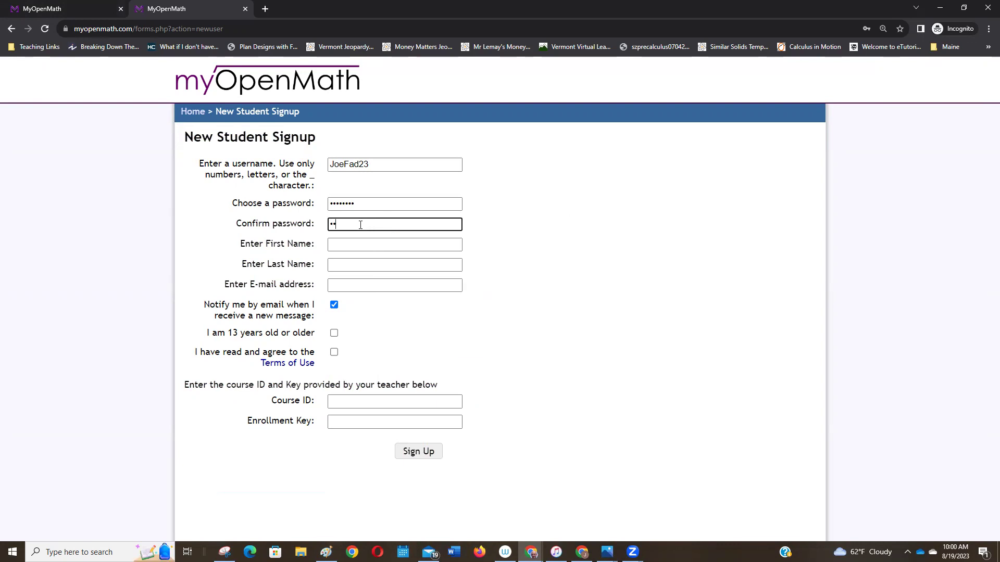
{"action": "type", "text": "••••"}
{"action": "left_click", "coordinate": [365, 245]}
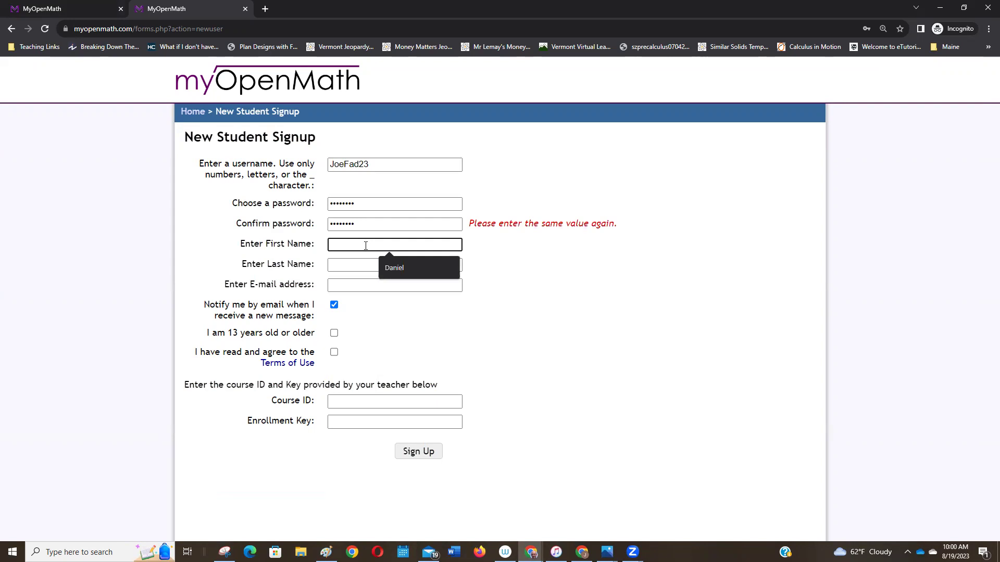
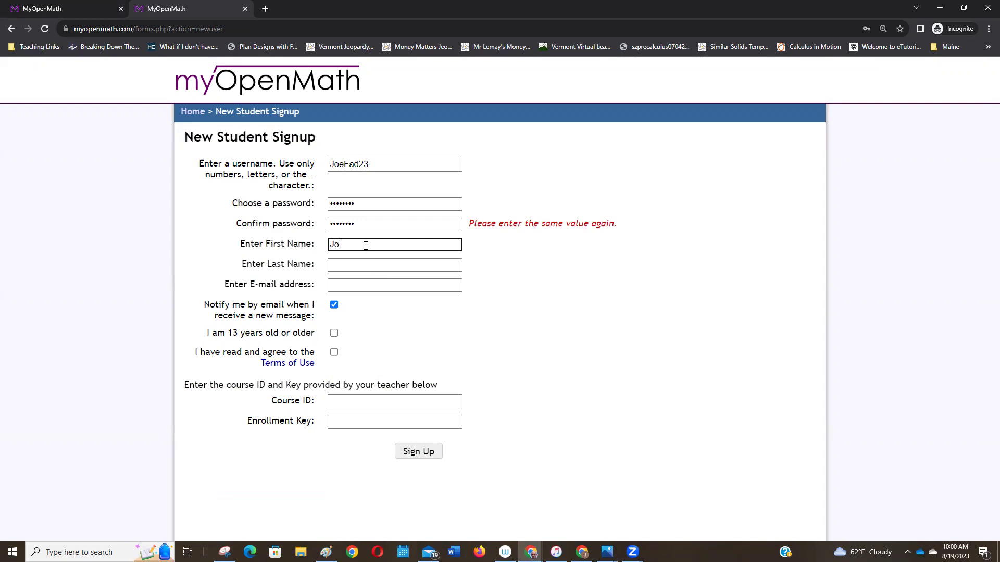
{"action": "left_click", "coordinate": [380, 267]}
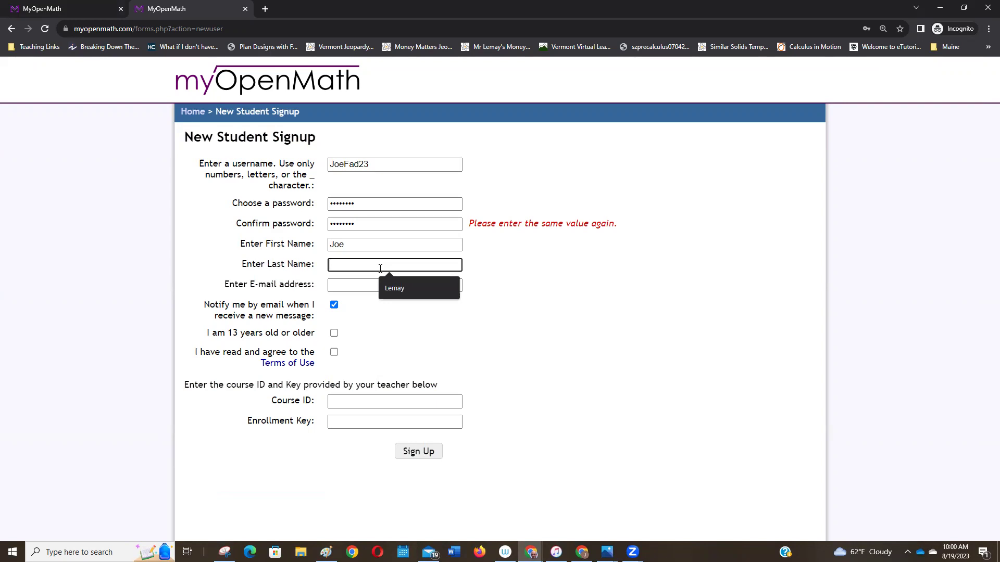
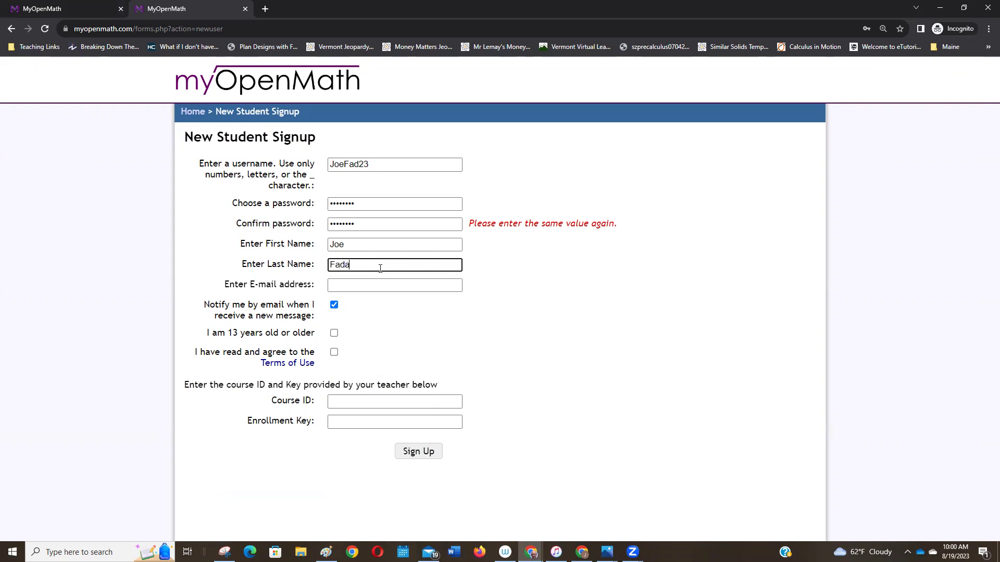
Enter the e-mail address without the stray @ and confirm the student is 13 or older.
{"action": "left_click", "coordinate": [399, 284]}
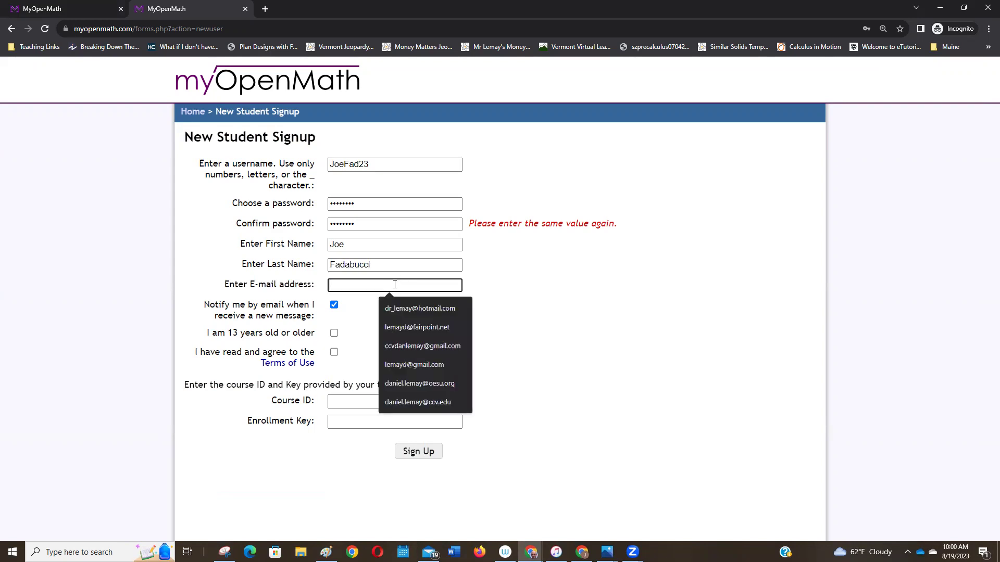
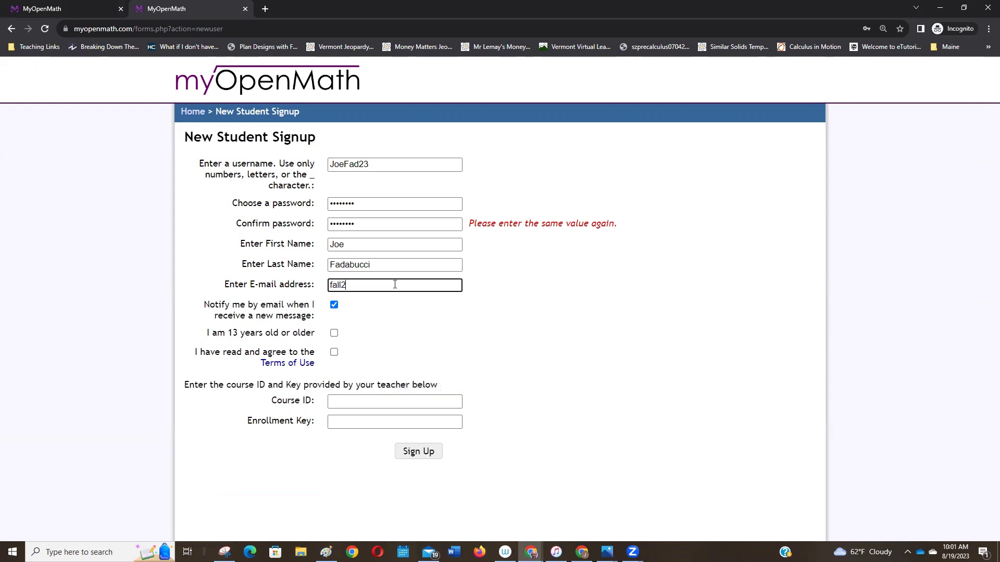
{"action": "left_click", "coordinate": [371, 324]}
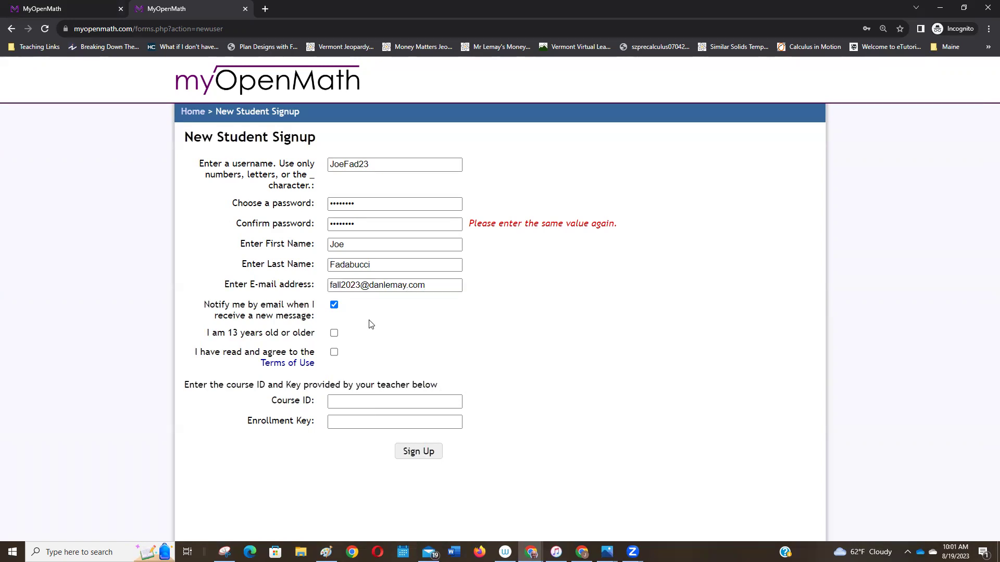
{"action": "left_click", "coordinate": [334, 334]}
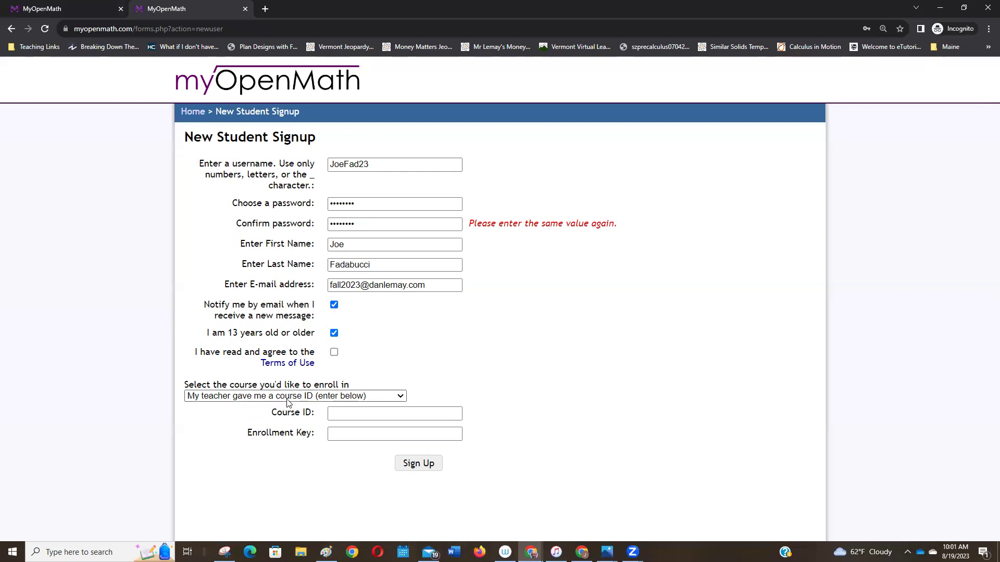
{"action": "left_click", "coordinate": [345, 420]}
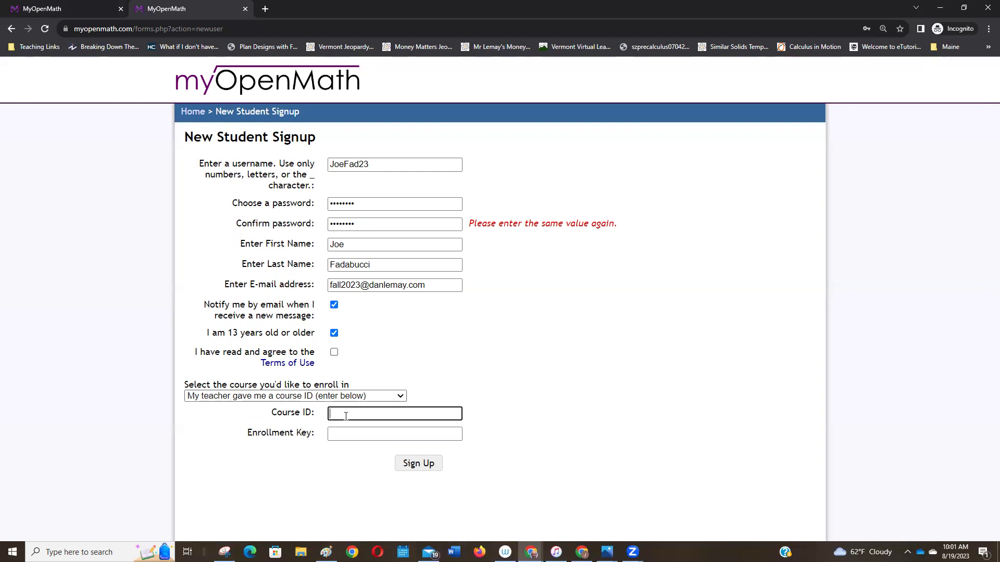
{"action": "left_click", "coordinate": [345, 433]}
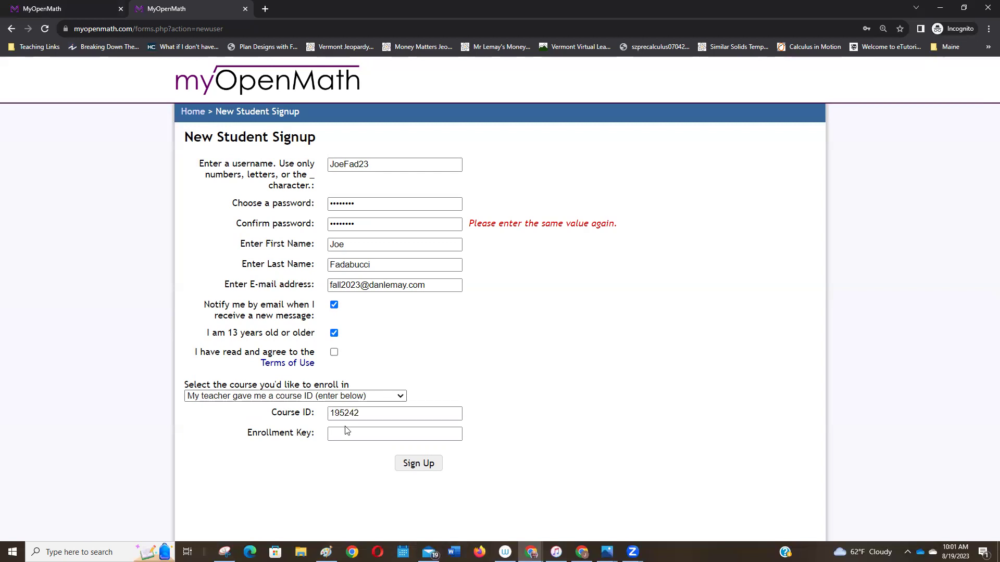
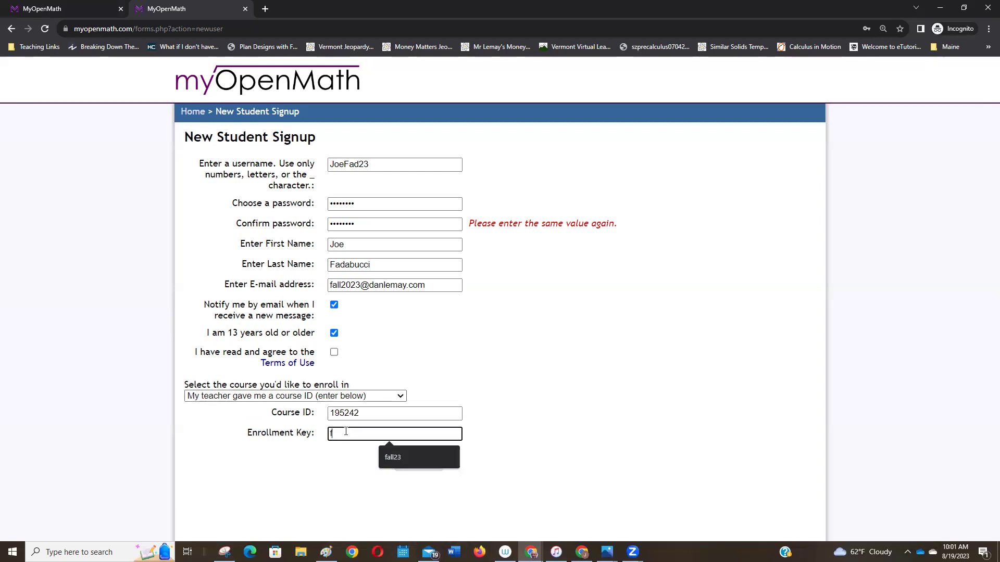
{"action": "left_click", "coordinate": [425, 472]}
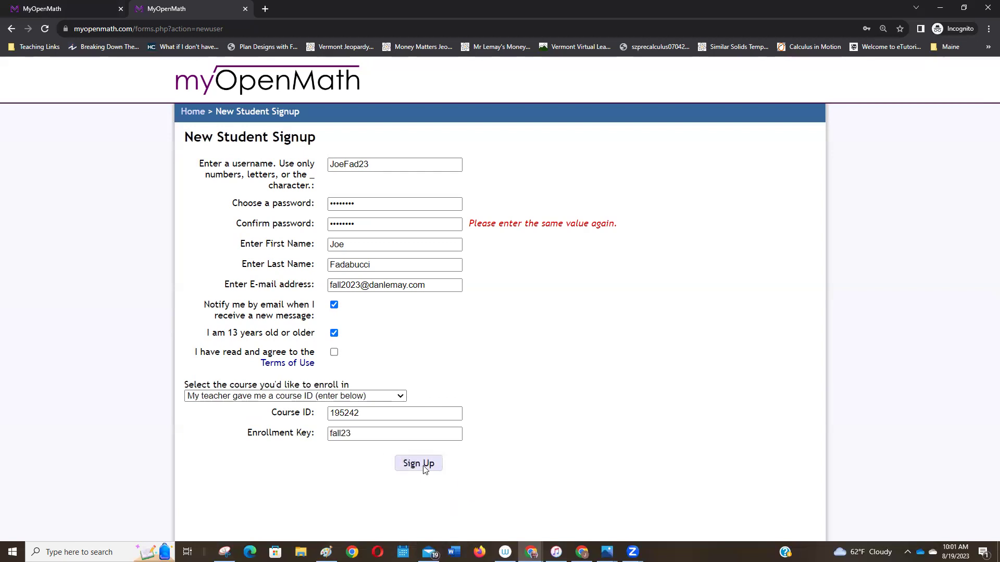
{"action": "left_click", "coordinate": [335, 353]}
{"action": "left_click", "coordinate": [428, 469]}
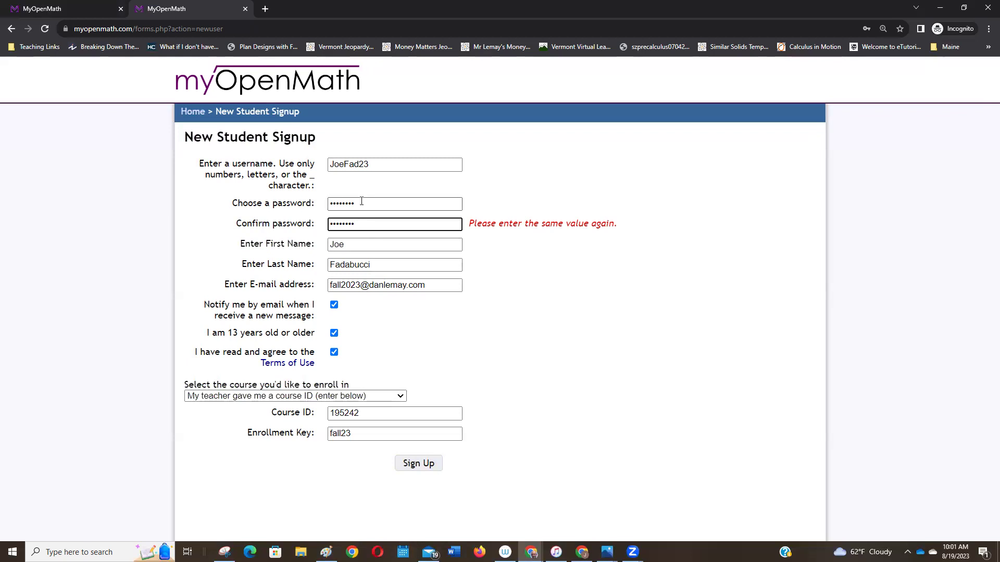
{"action": "left_click_drag", "start_coordinate": [361, 202], "coordinate": [260, 203]}
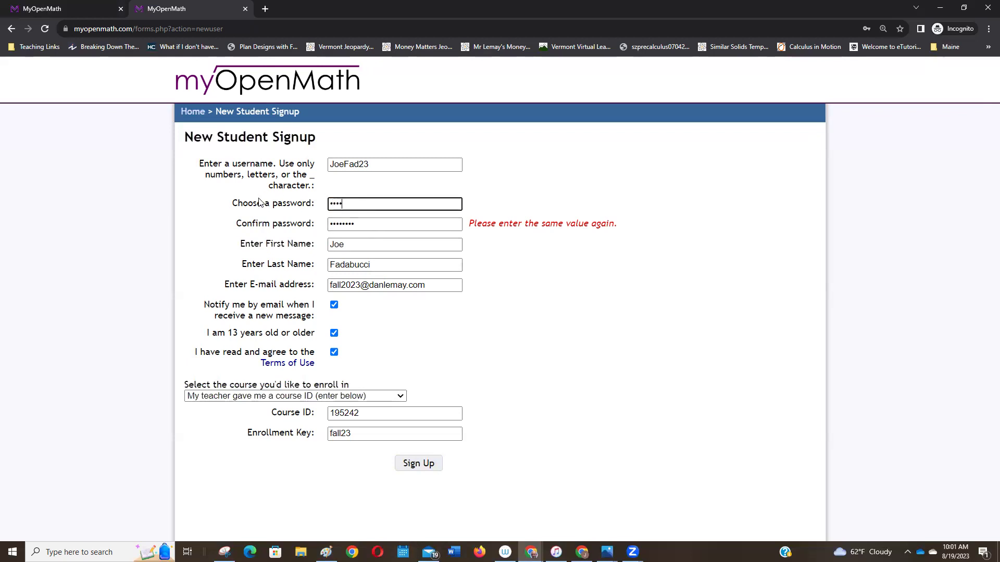
{"action": "left_click_drag", "start_coordinate": [358, 225], "coordinate": [227, 226]}
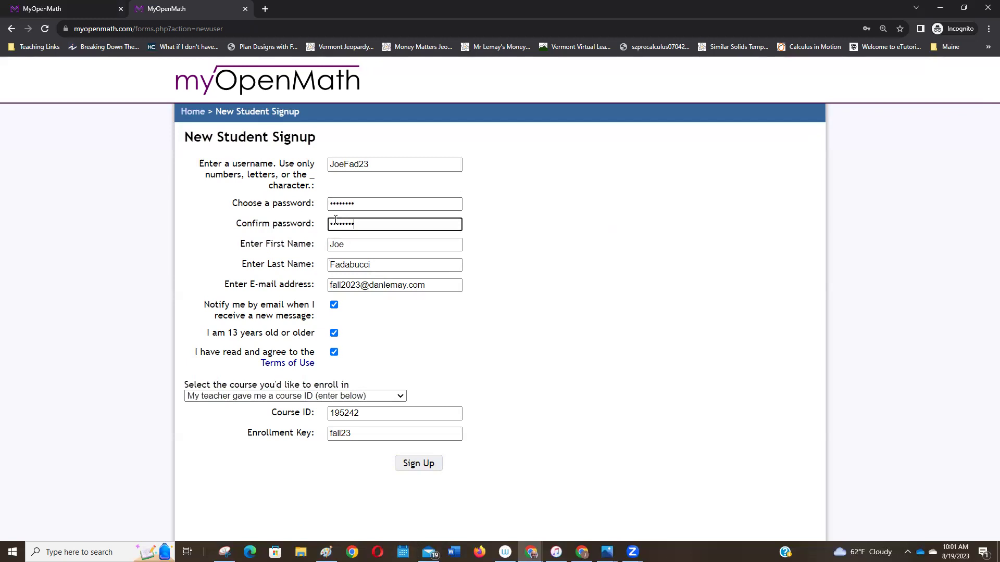
{"action": "type", "text": "J"}
{"action": "left_click", "coordinate": [428, 466]}
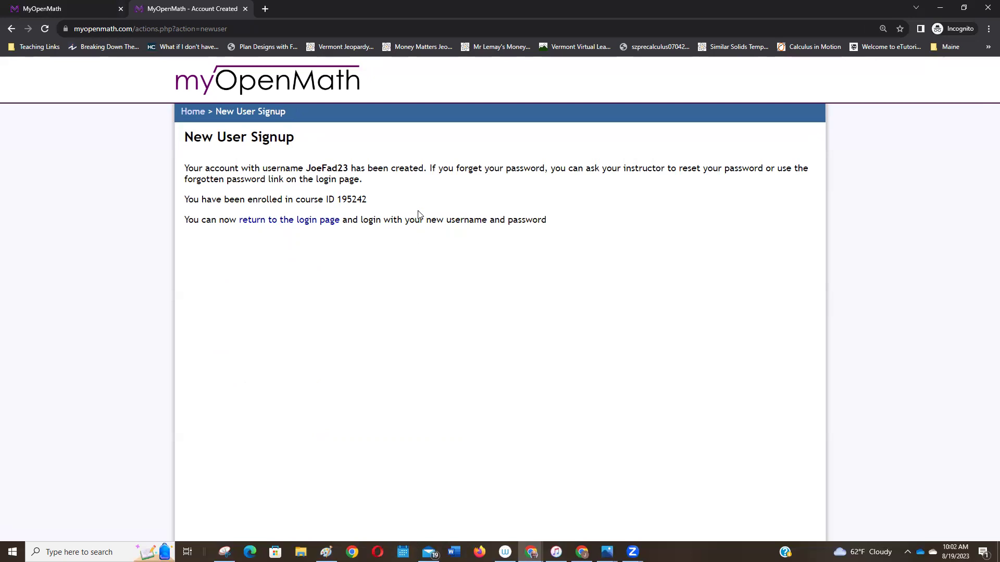
Log in from the login page with the new student's username and password.
{"action": "left_click", "coordinate": [316, 222]}
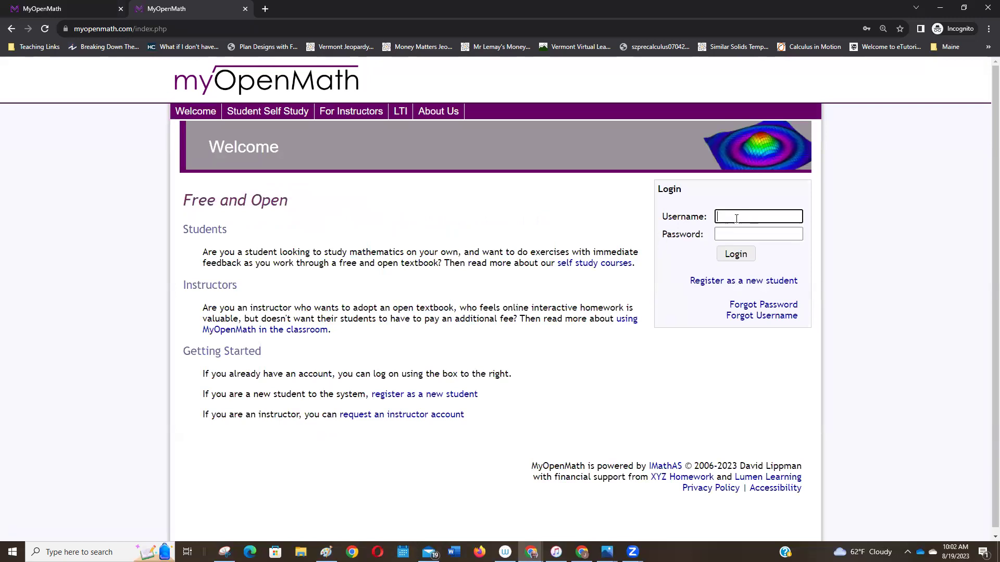
{"action": "left_click", "coordinate": [748, 236]}
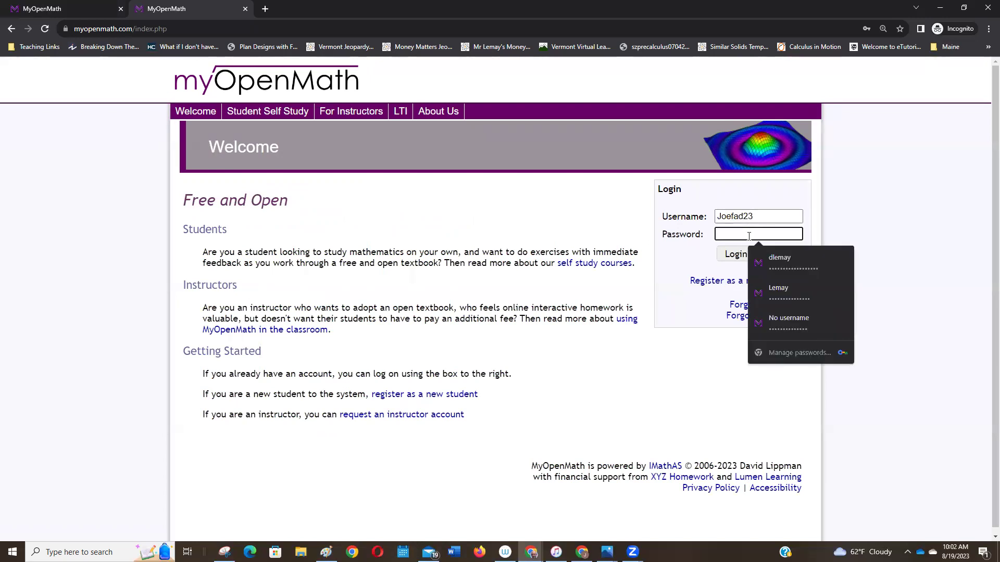
{"action": "type", "text": "••"}
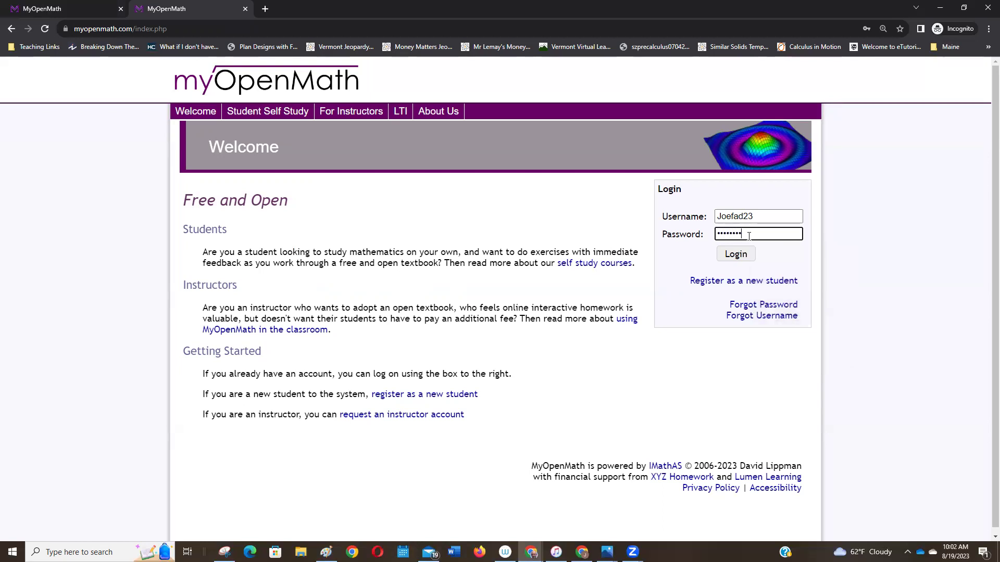
{"action": "left_click", "coordinate": [735, 254]}
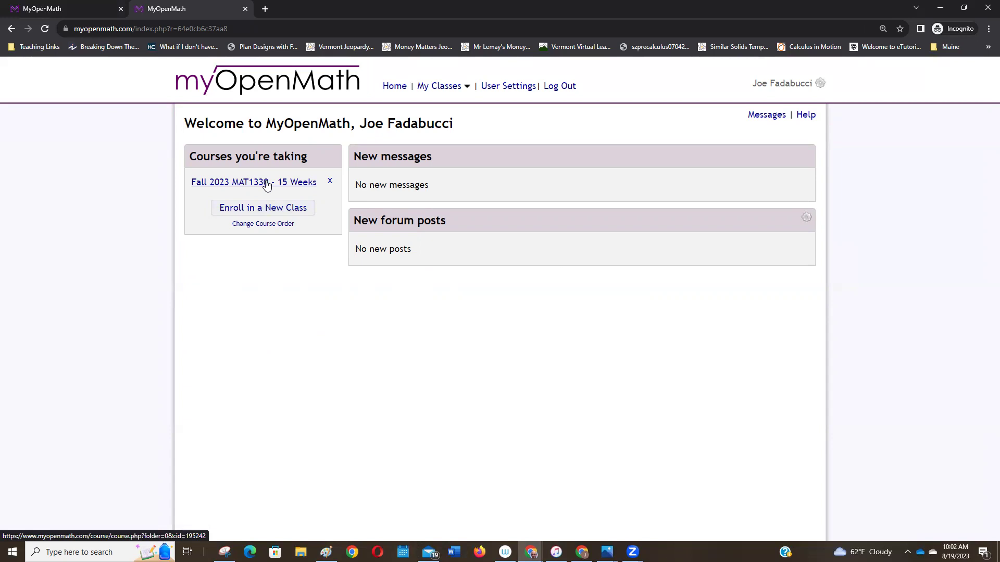
Enter Fall 2023 MAT1330, expand Week 0 and Week 1 assignments, then view the gradebook showing 0/47.
{"action": "left_click", "coordinate": [267, 184]}
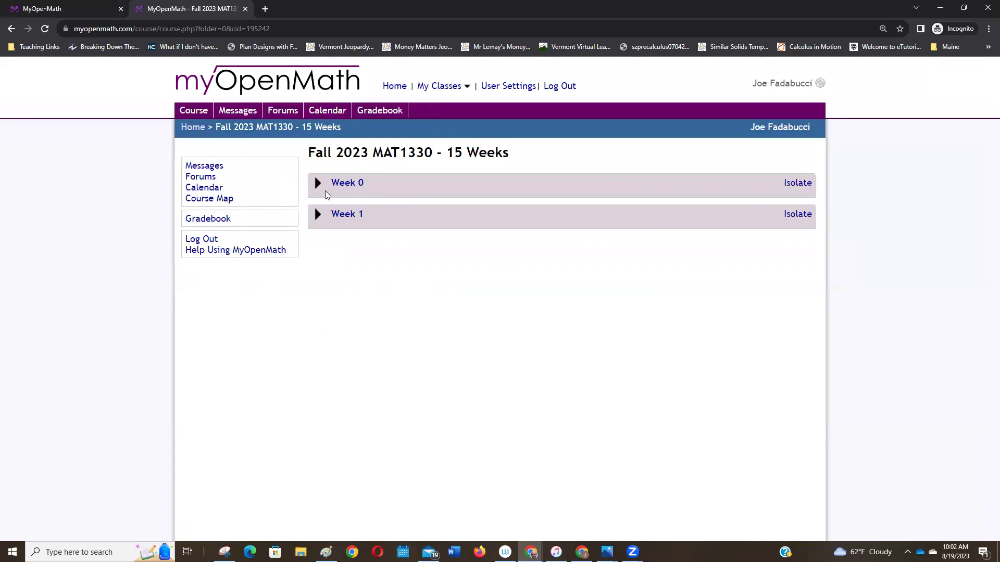
{"action": "left_click", "coordinate": [318, 184]}
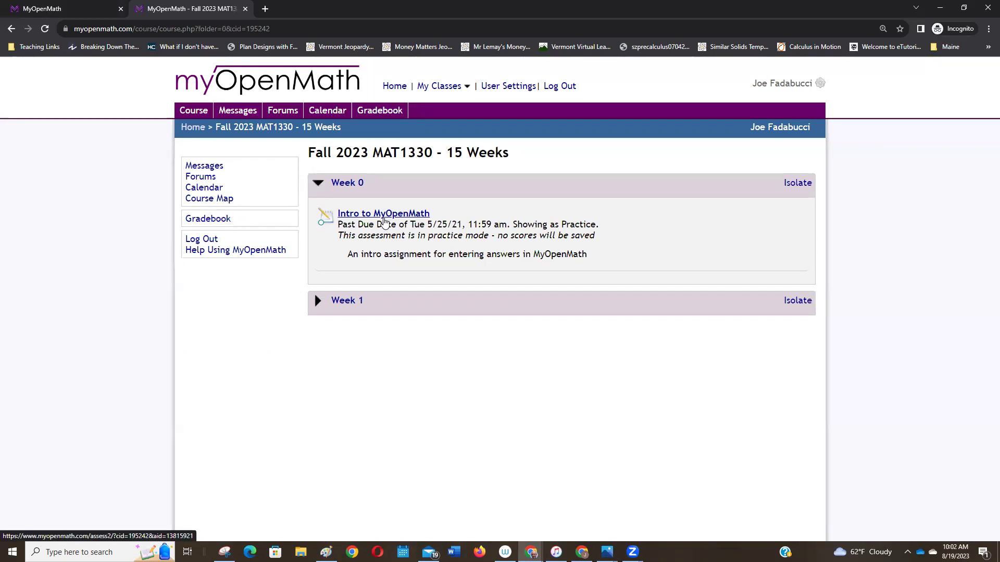
{"action": "left_click", "coordinate": [318, 302]}
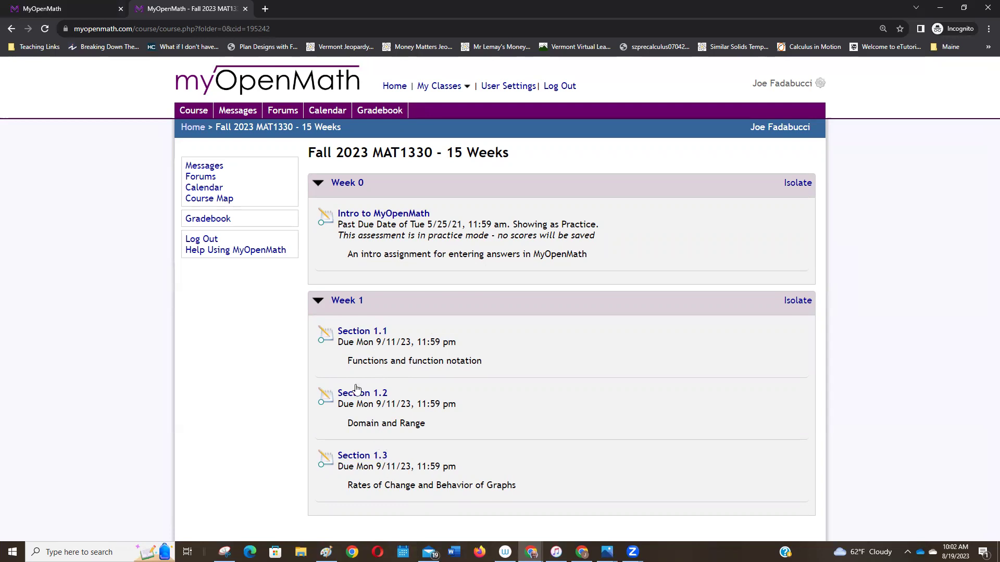
{"action": "left_click", "coordinate": [208, 220]}
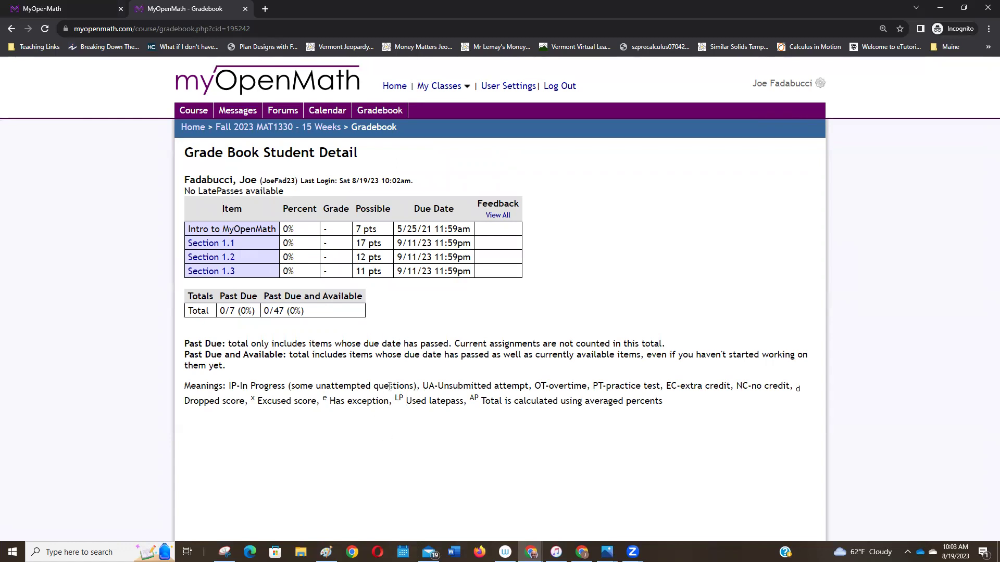
Return to the Fall 2023 MAT1330 course page via the breadcrumb link.
{"action": "left_click", "coordinate": [261, 127]}
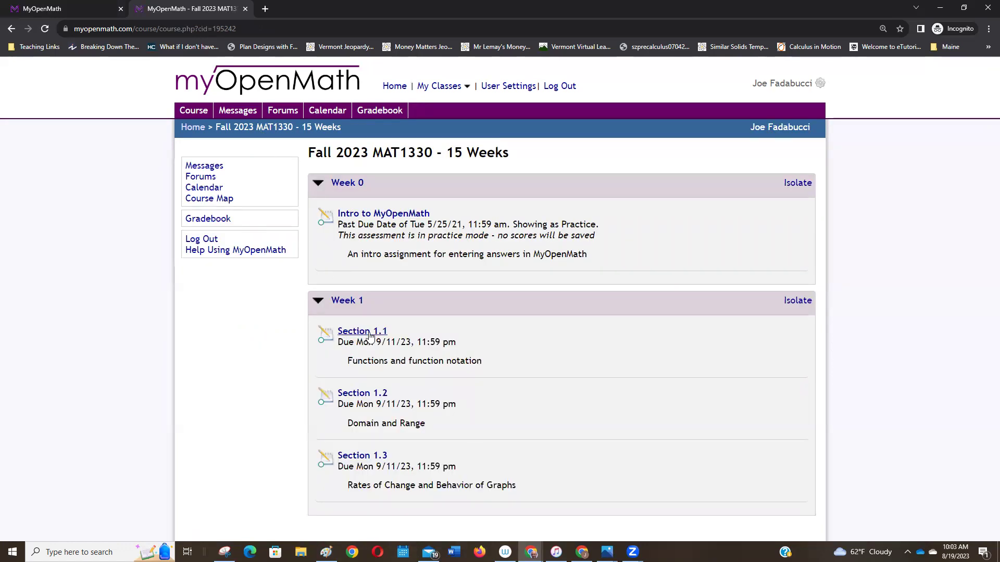